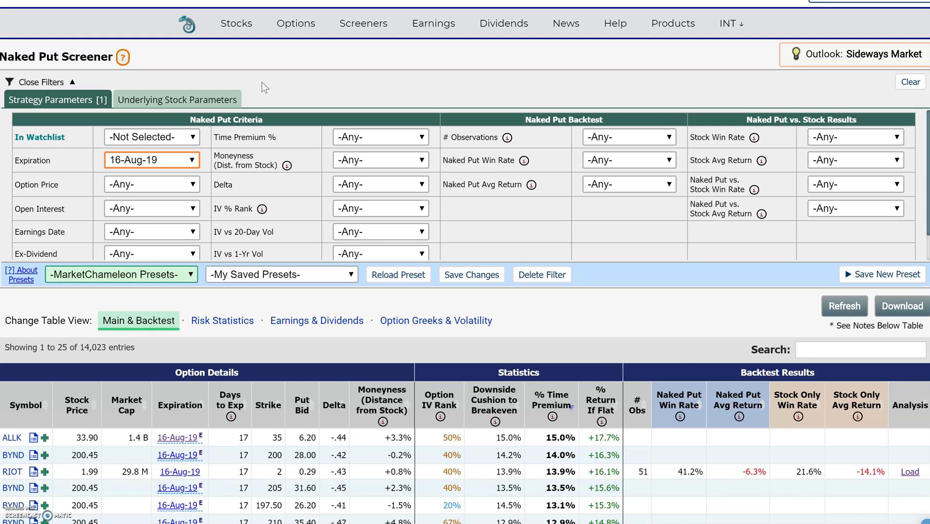
Highlight the screener's title, clear the selection, and scroll through the put results.
{"action": "left_click_drag", "start_coordinate": [110, 55], "coordinate": [2, 56]}
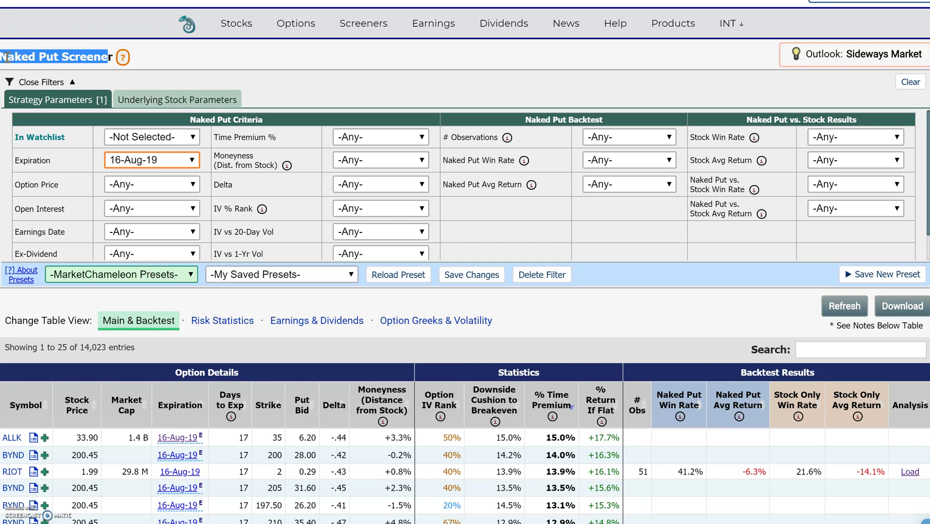
{"action": "left_click", "coordinate": [262, 66]}
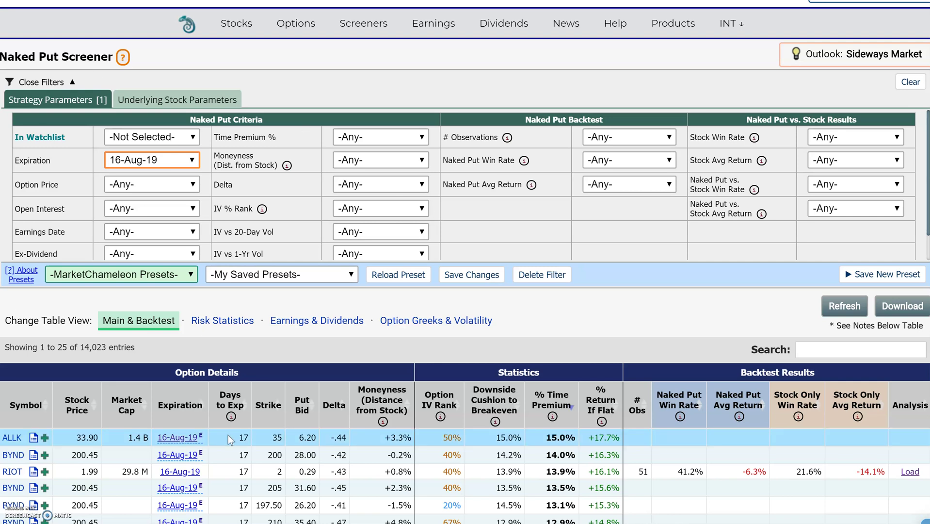
{"action": "scroll", "coordinate": [335, 446], "scroll_direction": "down", "scroll_amount": 3}
{"action": "scroll", "coordinate": [329, 445], "scroll_direction": "up", "scroll_amount": 2}
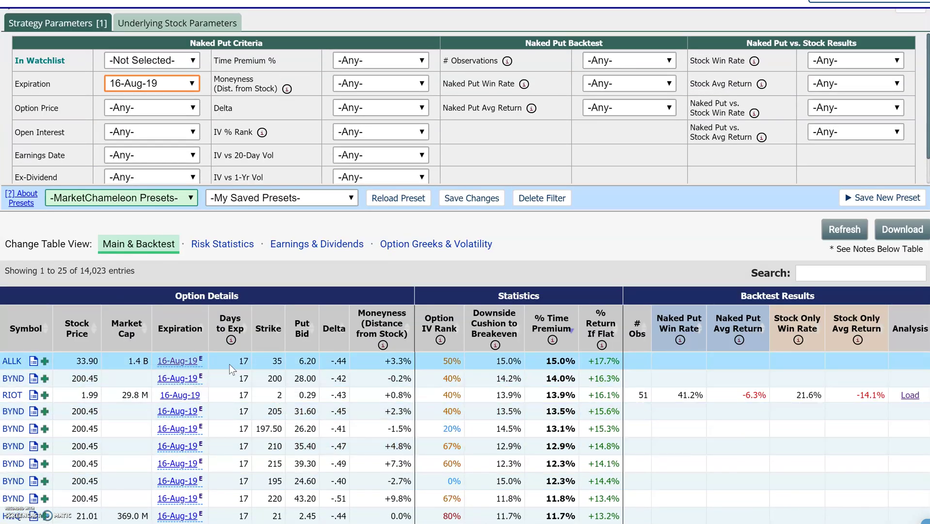
Highlight ALLK's 17 days to expiration, +3.3% moneyness and 50% option IV rank.
{"action": "double_click", "coordinate": [242, 361]}
{"action": "left_click_drag", "start_coordinate": [411, 361], "coordinate": [384, 366]}
{"action": "left_click", "coordinate": [386, 388]}
{"action": "left_click_drag", "start_coordinate": [464, 365], "coordinate": [443, 361]}
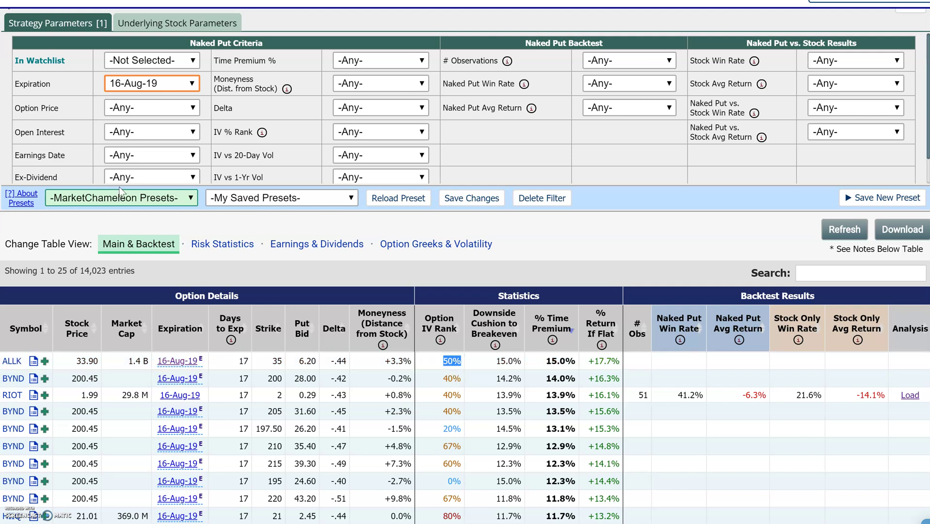
Set Expiration to Next 30 Days and Market Cap to Over $20 Billion.
{"action": "left_click", "coordinate": [193, 87]}
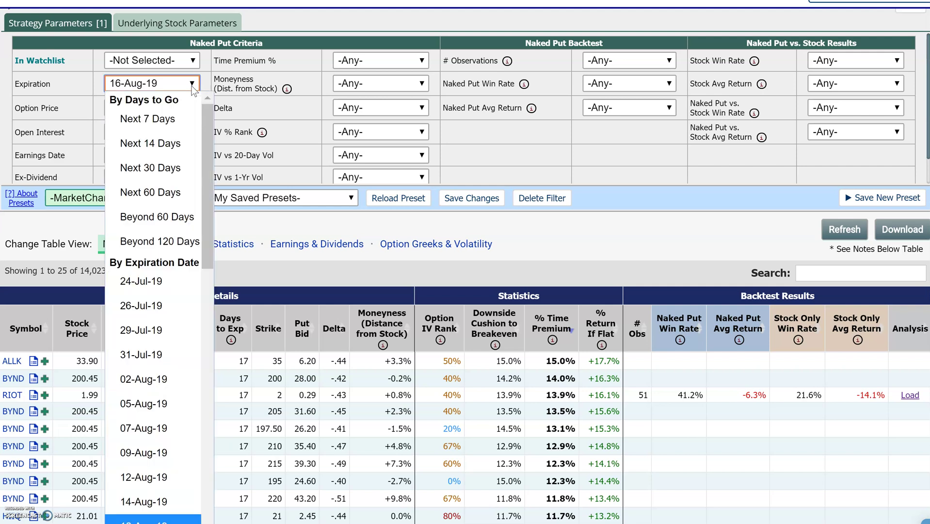
{"action": "left_click", "coordinate": [164, 169]}
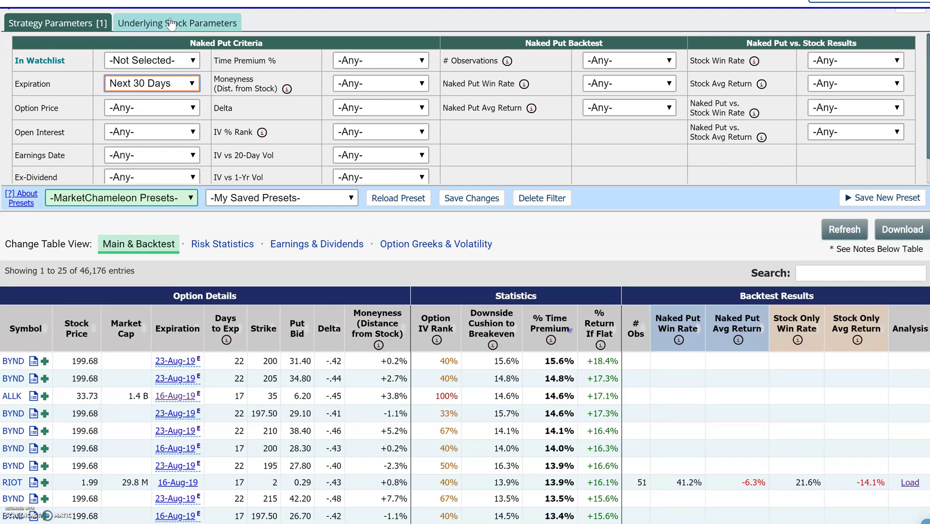
{"action": "left_click", "coordinate": [171, 23]}
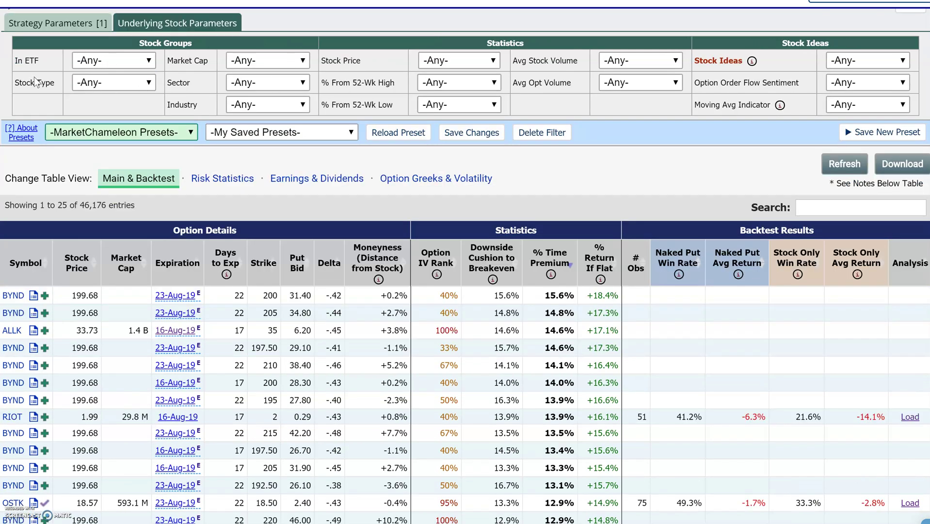
{"action": "left_click", "coordinate": [305, 65]}
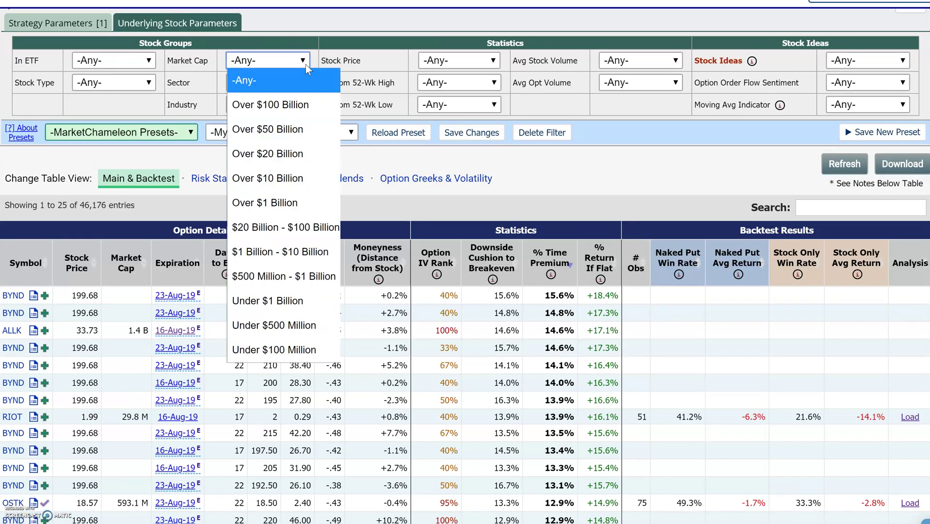
{"action": "left_click", "coordinate": [316, 153]}
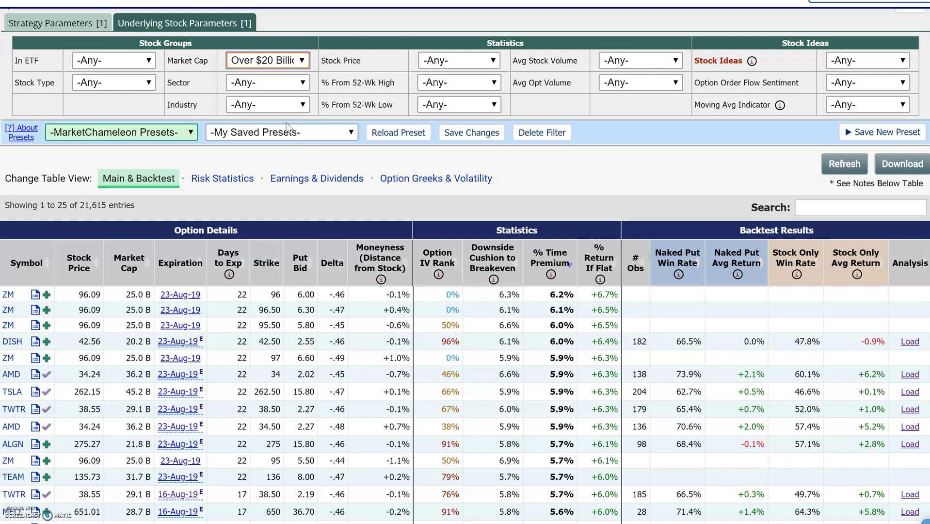
{"action": "scroll", "coordinate": [446, 458], "scroll_direction": "down", "scroll_amount": 3}
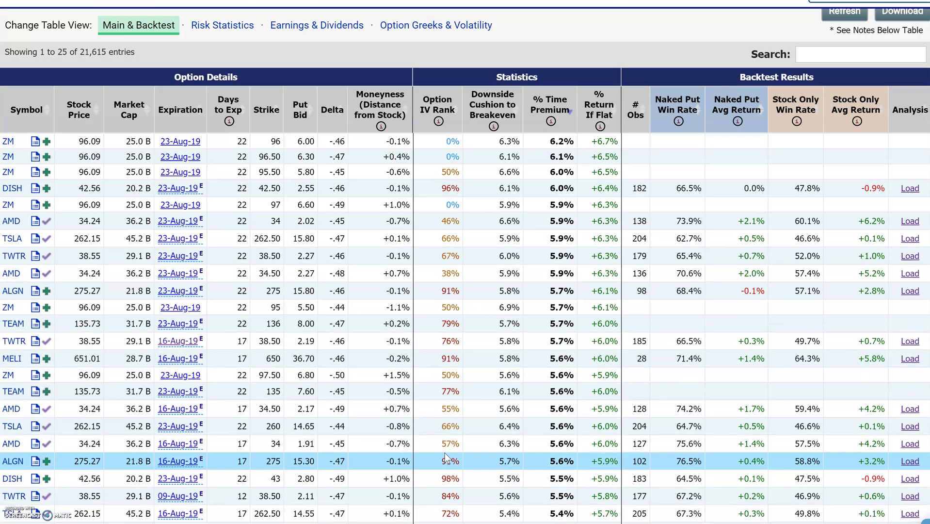
{"action": "scroll", "coordinate": [446, 446], "scroll_direction": "up", "scroll_amount": 5}
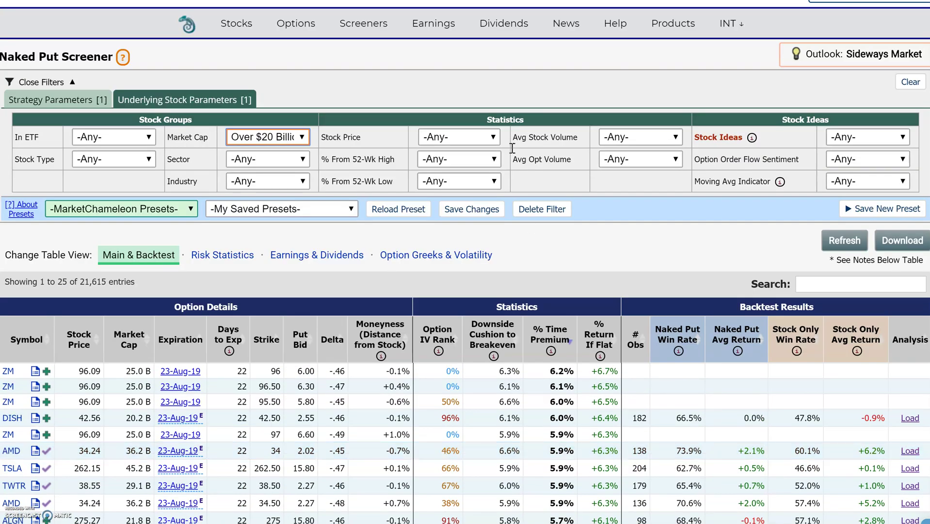
Set IV % Rank to Above 90% under Strategy Parameters, then highlight DISH's 96% IV rank.
{"action": "left_click", "coordinate": [94, 97]}
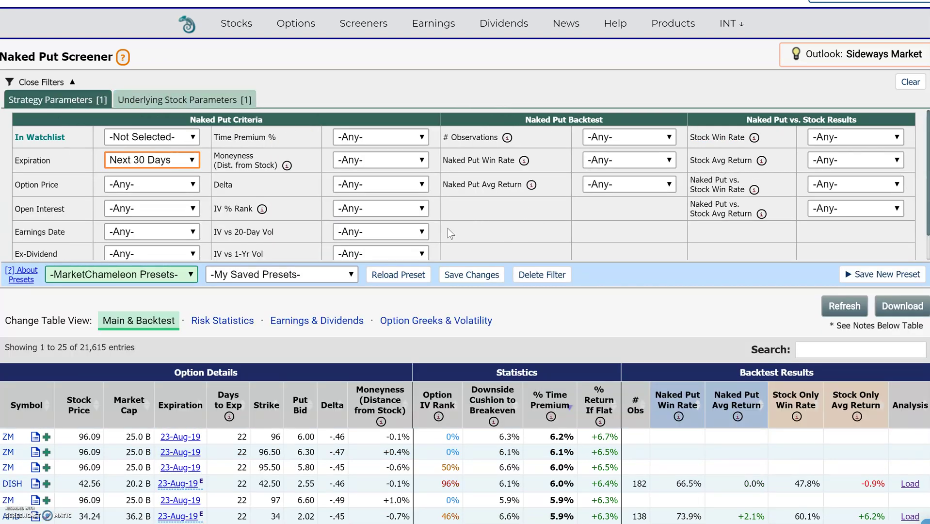
{"action": "left_click", "coordinate": [423, 207]}
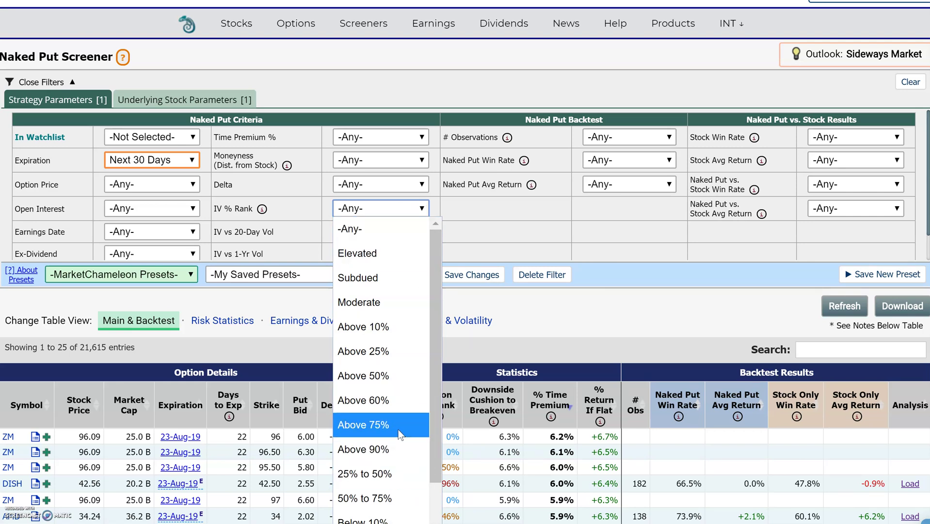
{"action": "left_click", "coordinate": [389, 452]}
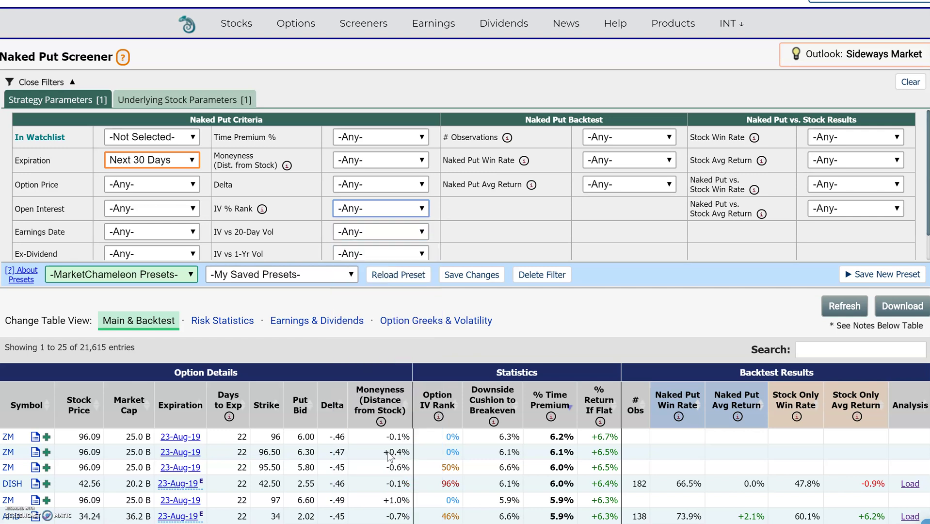
{"action": "scroll", "coordinate": [531, 301], "scroll_direction": "down", "scroll_amount": 1}
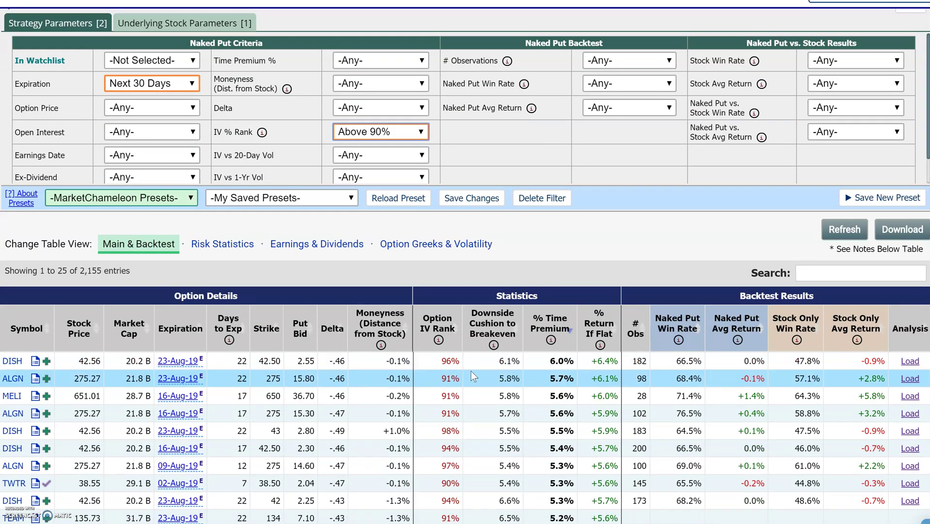
{"action": "double_click", "coordinate": [456, 362]}
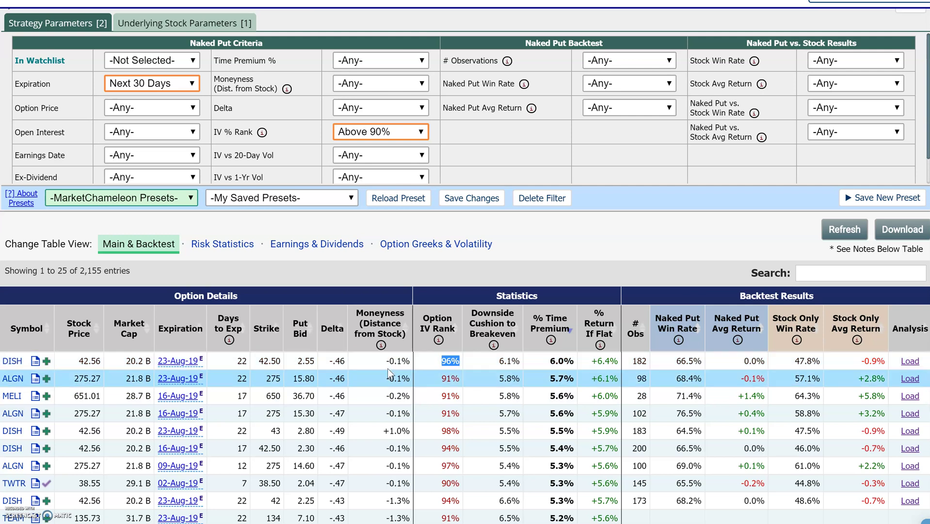
{"action": "left_click", "coordinate": [461, 383]}
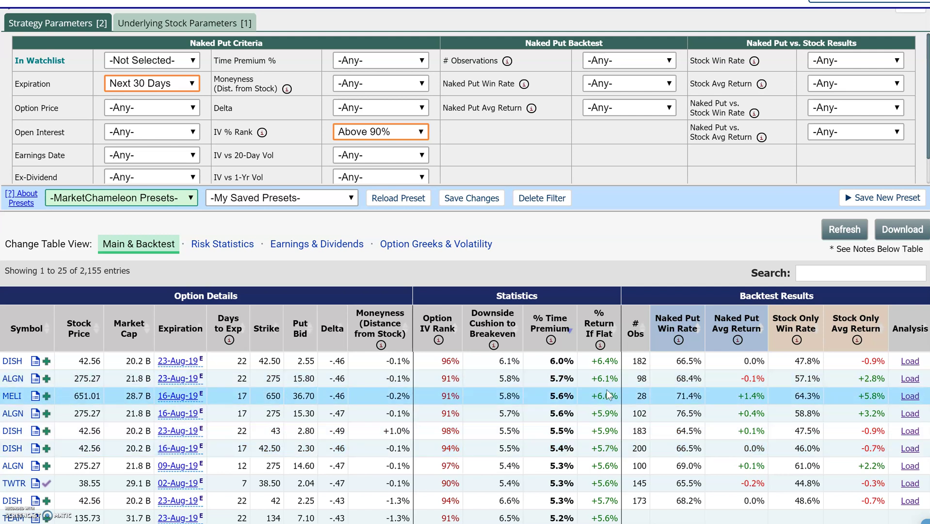
{"action": "left_click_drag", "start_coordinate": [463, 363], "coordinate": [446, 362]}
{"action": "mouse_move", "coordinate": [192, 365]}
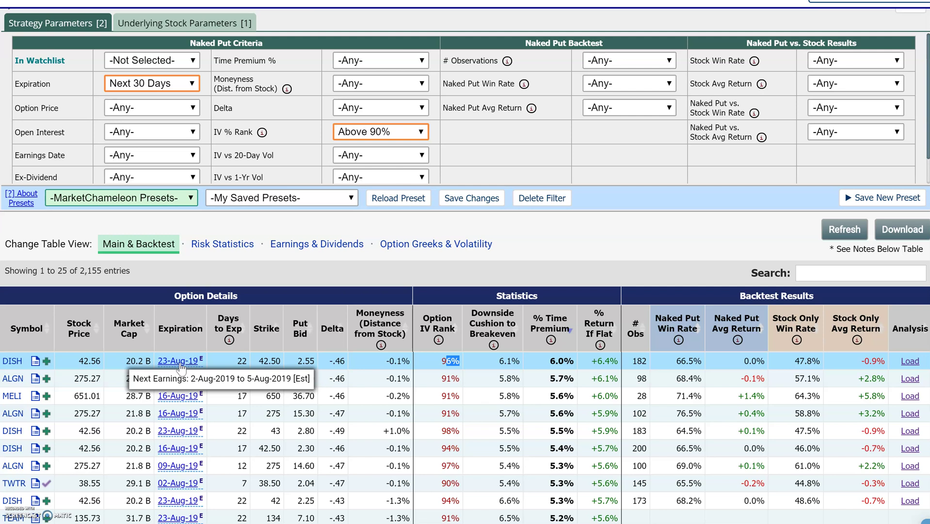
Open DISH's 23-Aug-19 option chain from the top row and scroll to the 41–46 strikes.
{"action": "left_click", "coordinate": [180, 364]}
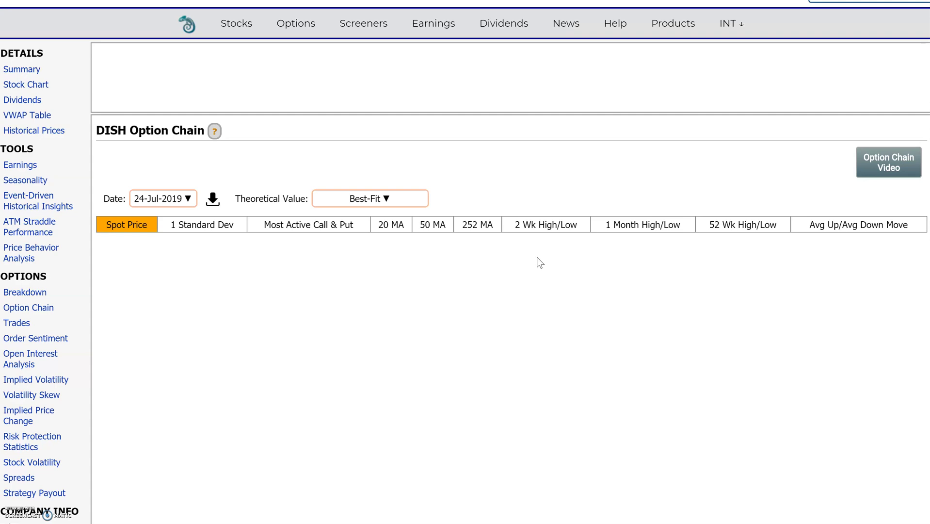
{"action": "scroll", "coordinate": [866, 380], "scroll_direction": "up", "scroll_amount": 3}
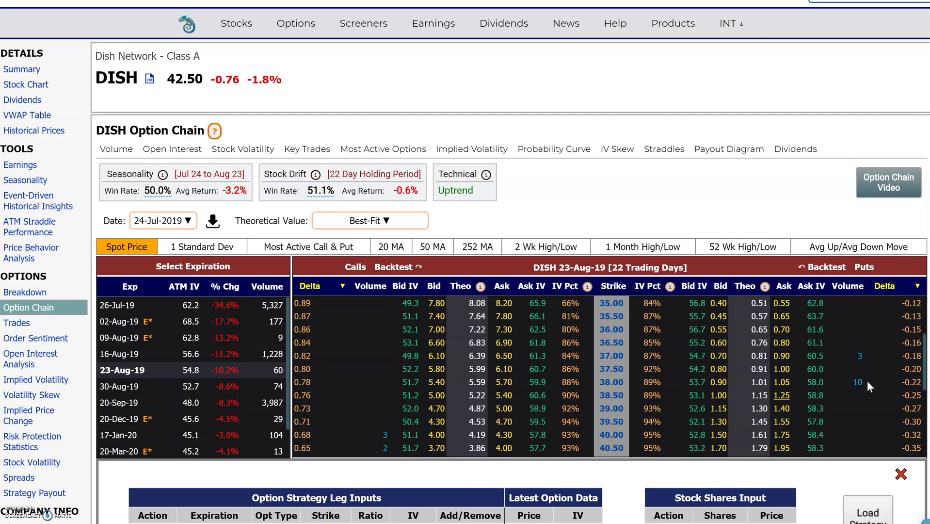
{"action": "scroll", "coordinate": [856, 490], "scroll_direction": "down", "scroll_amount": 2}
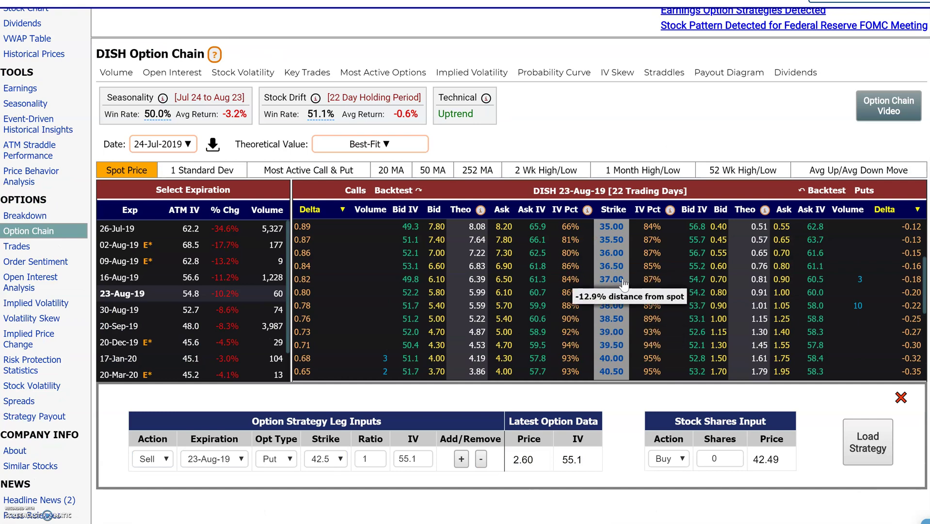
{"action": "scroll", "coordinate": [671, 339], "scroll_direction": "down", "scroll_amount": 3}
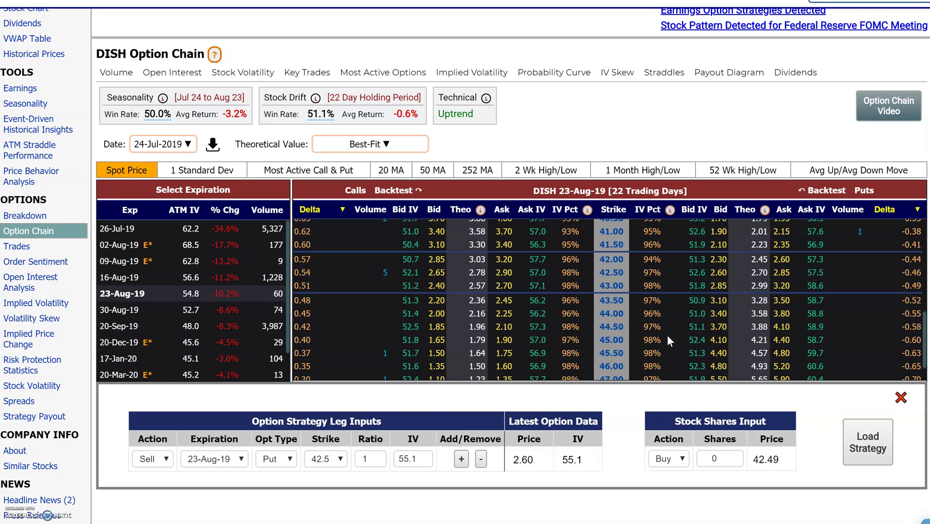
Open the PUT IV RANK history for the 42.50 put's 97% value and move the popup lower.
{"action": "left_click", "coordinate": [652, 274]}
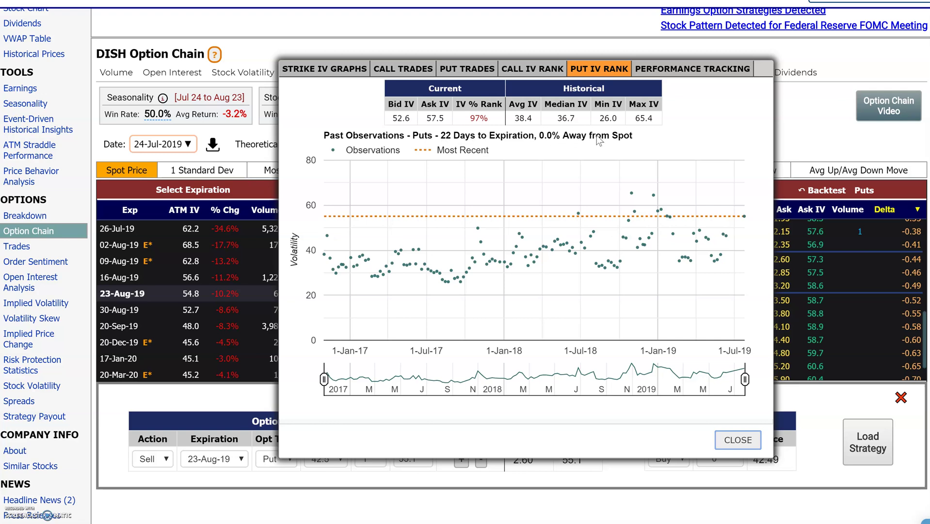
{"action": "left_click_drag", "start_coordinate": [766, 70], "coordinate": [789, 56]}
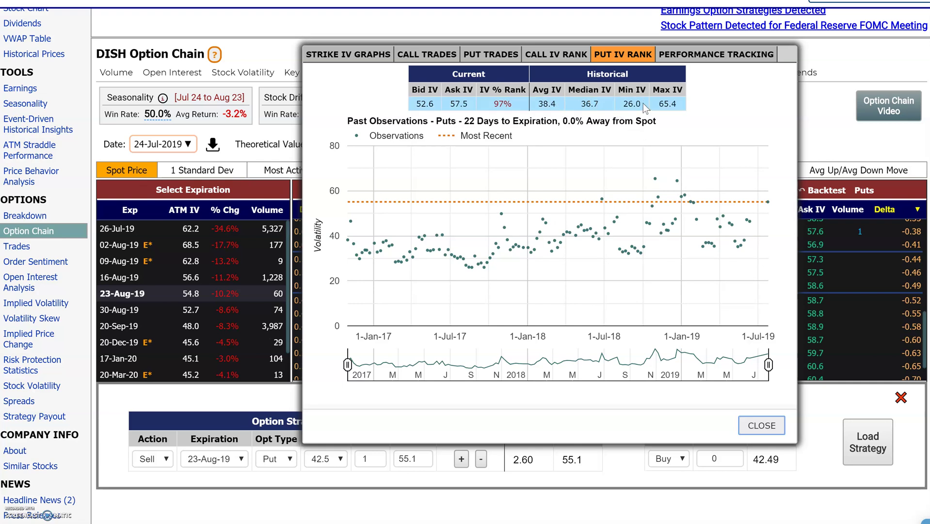
{"action": "mouse_move", "coordinate": [630, 268]}
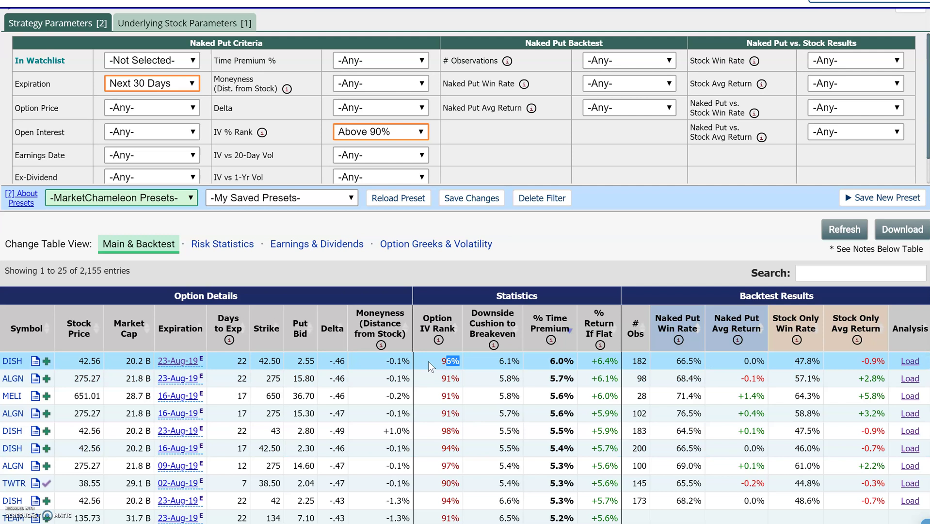
Switch the IV % Rank filter to Below 10% and scroll through the 1,322 reloaded puts.
{"action": "left_click", "coordinate": [422, 132]}
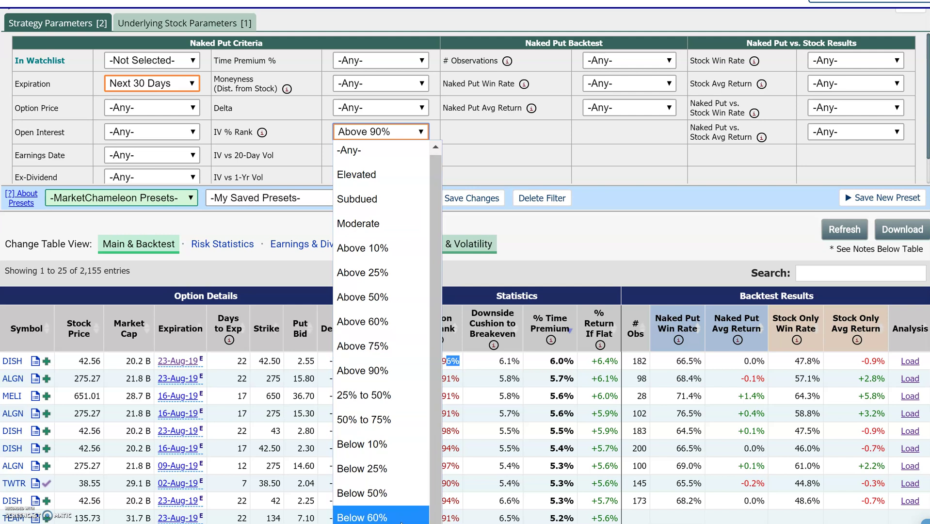
{"action": "left_click", "coordinate": [387, 452]}
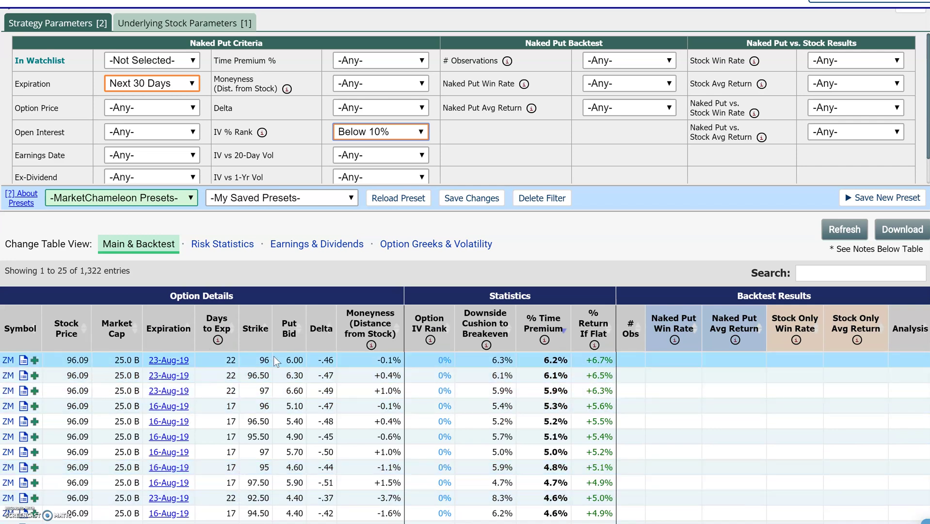
{"action": "scroll", "coordinate": [275, 361], "scroll_direction": "down", "scroll_amount": 3}
{"action": "scroll", "coordinate": [451, 345], "scroll_direction": "up", "scroll_amount": 1}
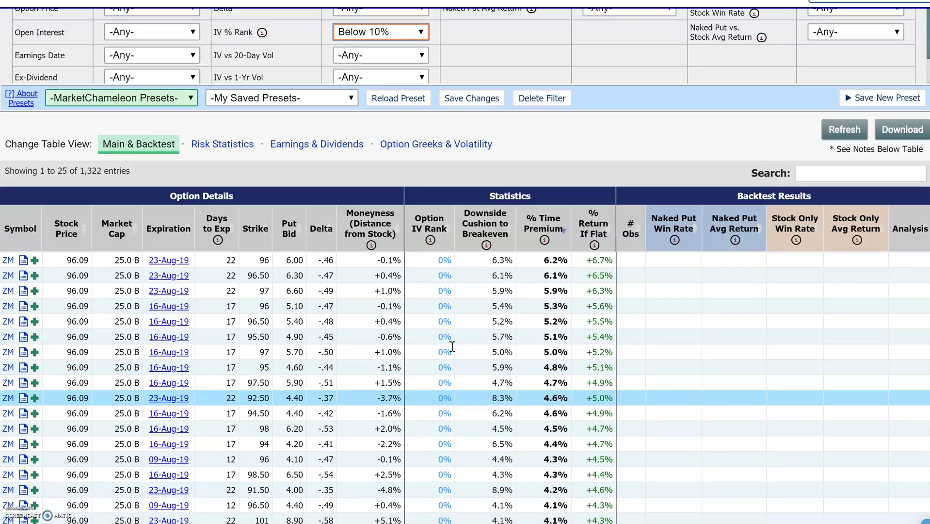
{"action": "scroll", "coordinate": [452, 346], "scroll_direction": "up", "scroll_amount": 3}
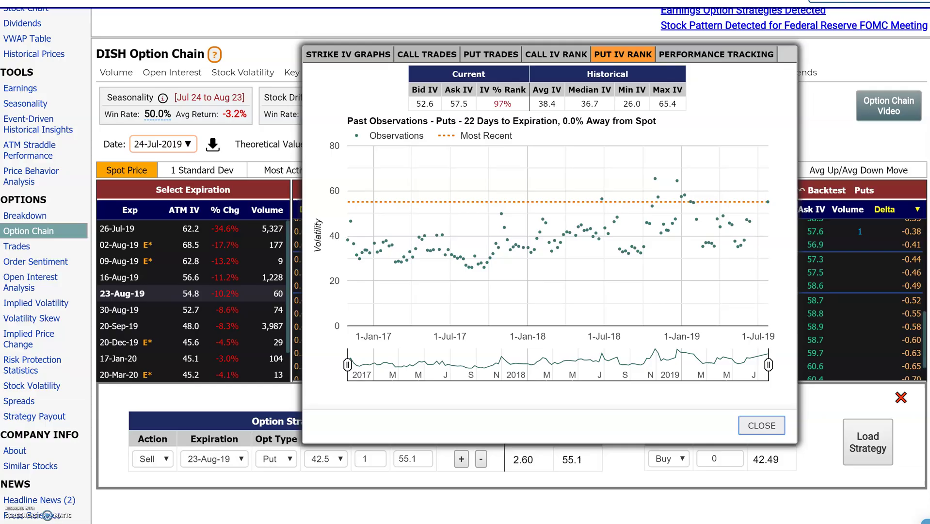
Close the PUT IV RANK popup and scroll the Below 10% results led by ZM.
{"action": "mouse_move", "coordinate": [712, 229]}
{"action": "left_click", "coordinate": [761, 425]}
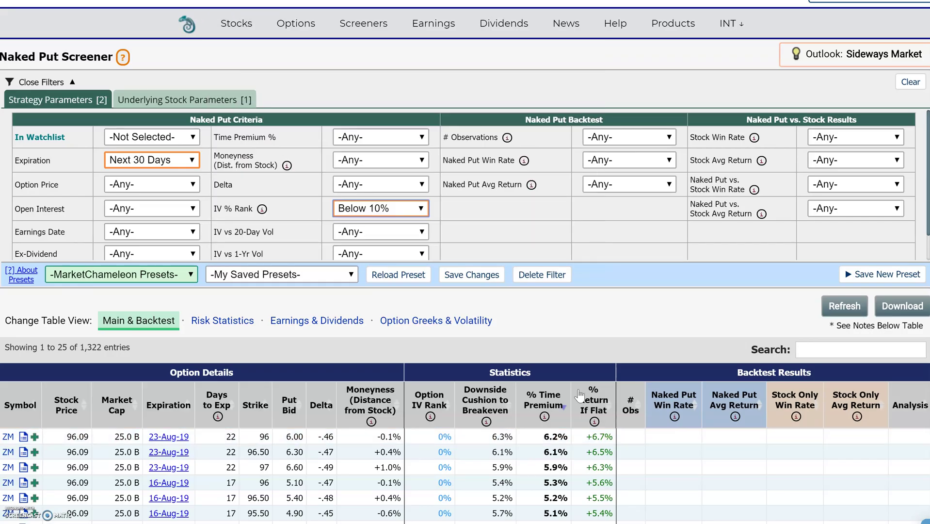
{"action": "scroll", "coordinate": [429, 332], "scroll_direction": "down", "scroll_amount": 2}
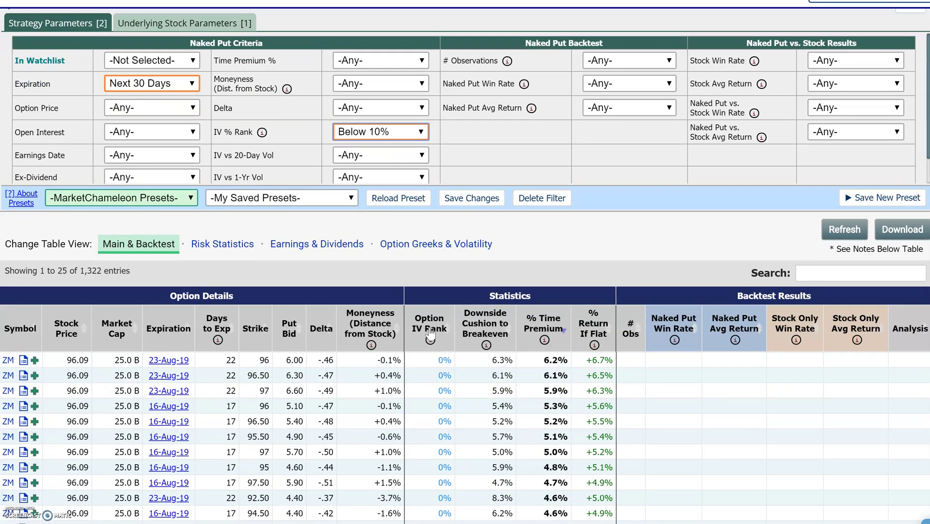
{"action": "scroll", "coordinate": [429, 332], "scroll_direction": "down", "scroll_amount": 3}
{"action": "scroll", "coordinate": [128, 111], "scroll_direction": "up", "scroll_amount": 5}
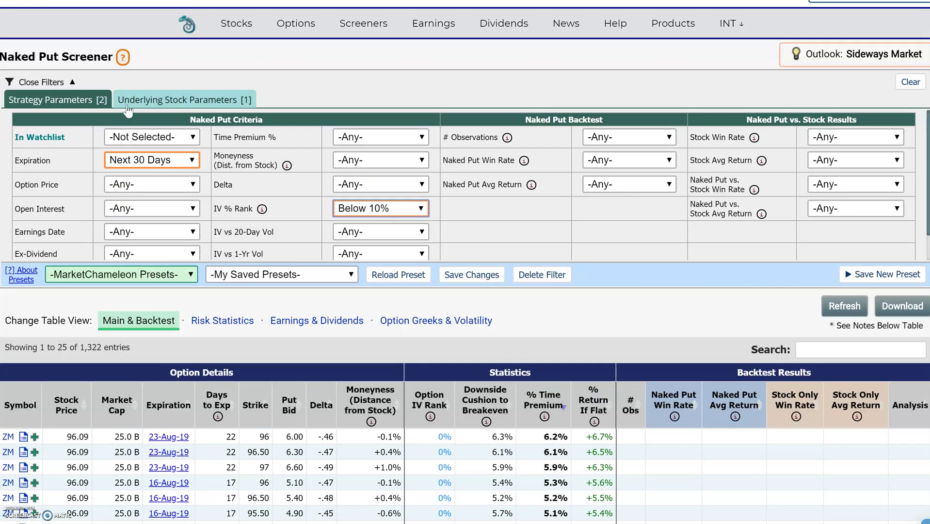
{"action": "scroll", "coordinate": [614, 304], "scroll_direction": "down", "scroll_amount": 2}
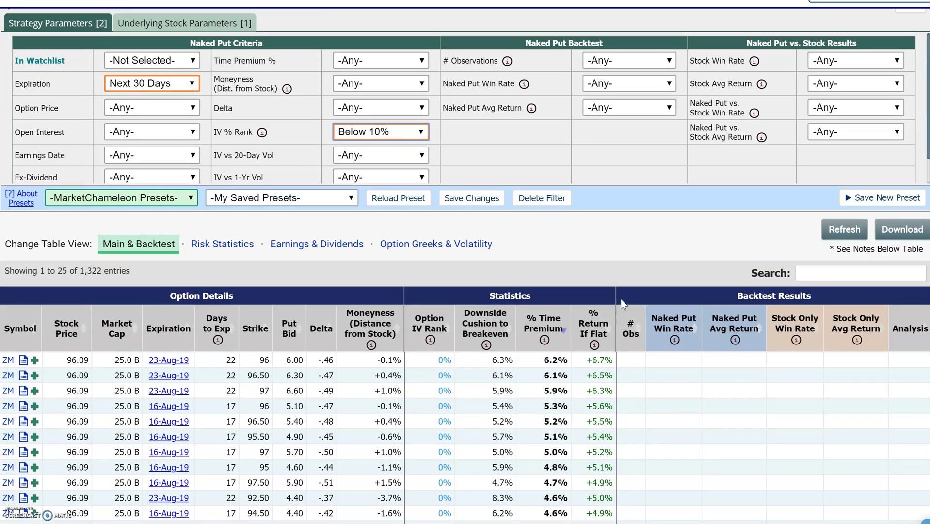